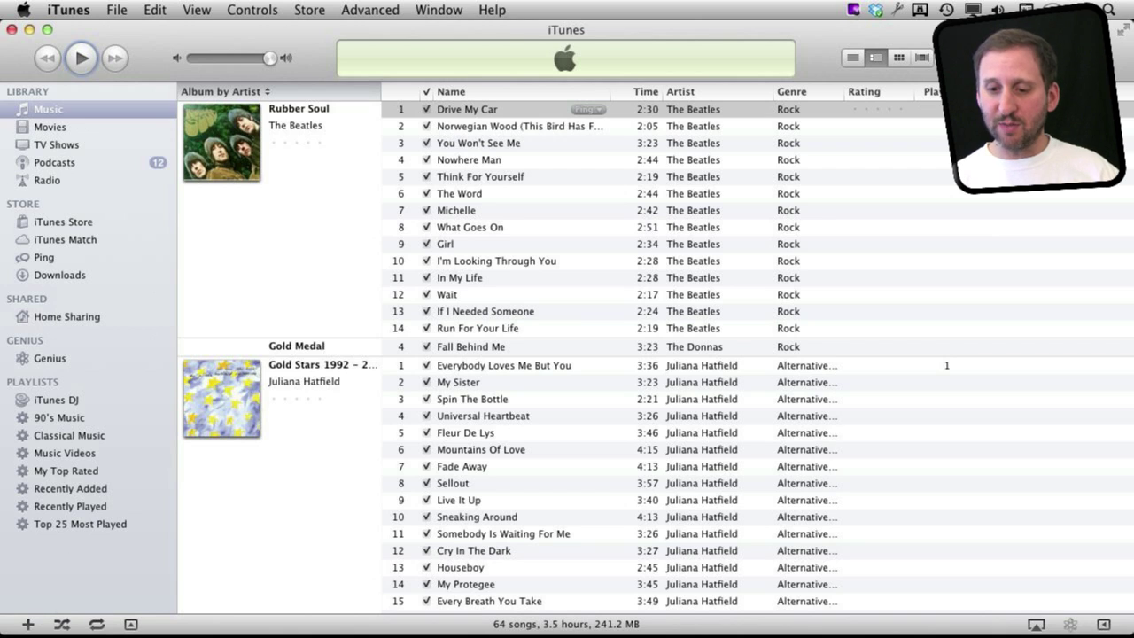
Step: Create a new regular playlist named "My Playlist"
{"action": "left_click", "coordinate": [28, 623]}
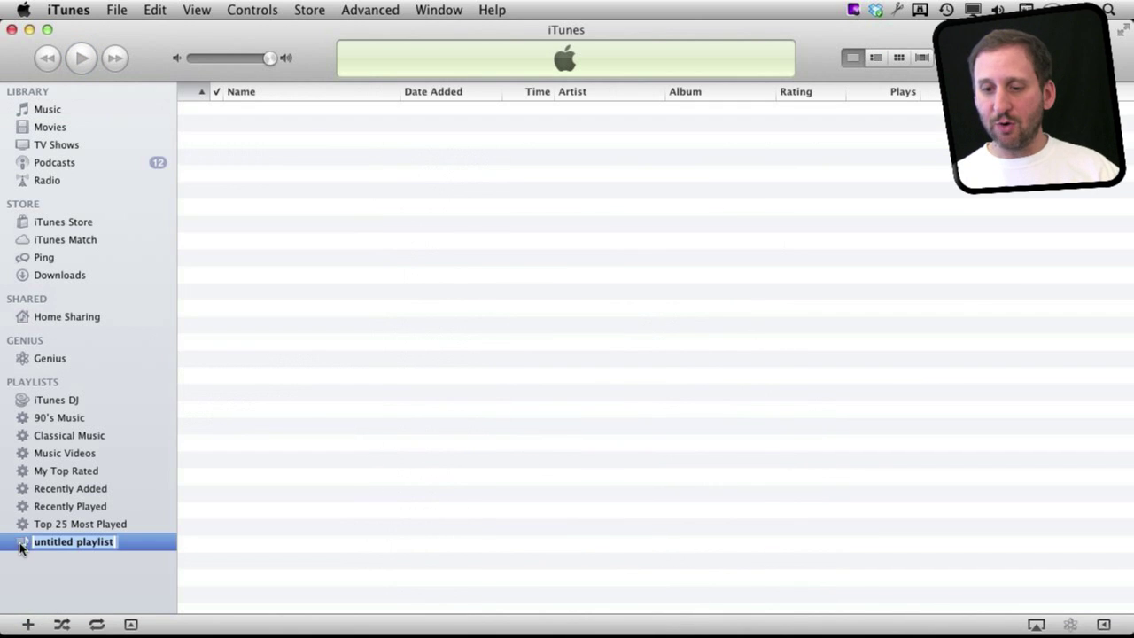
{"action": "type", "text": "My Playlist"}
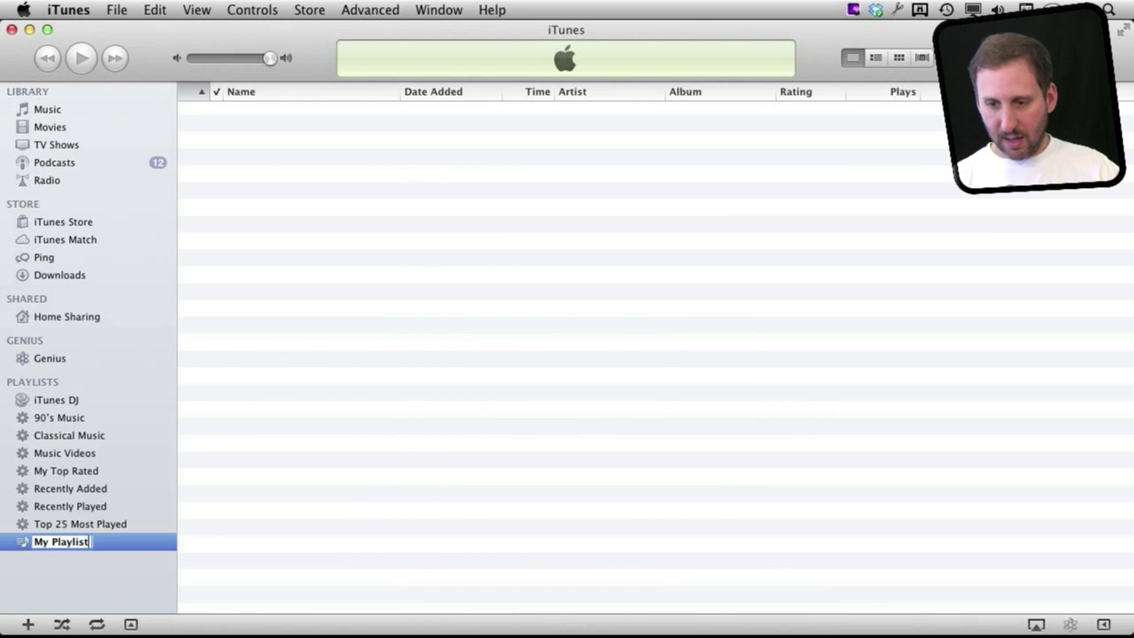
{"action": "key", "text": "Return"}
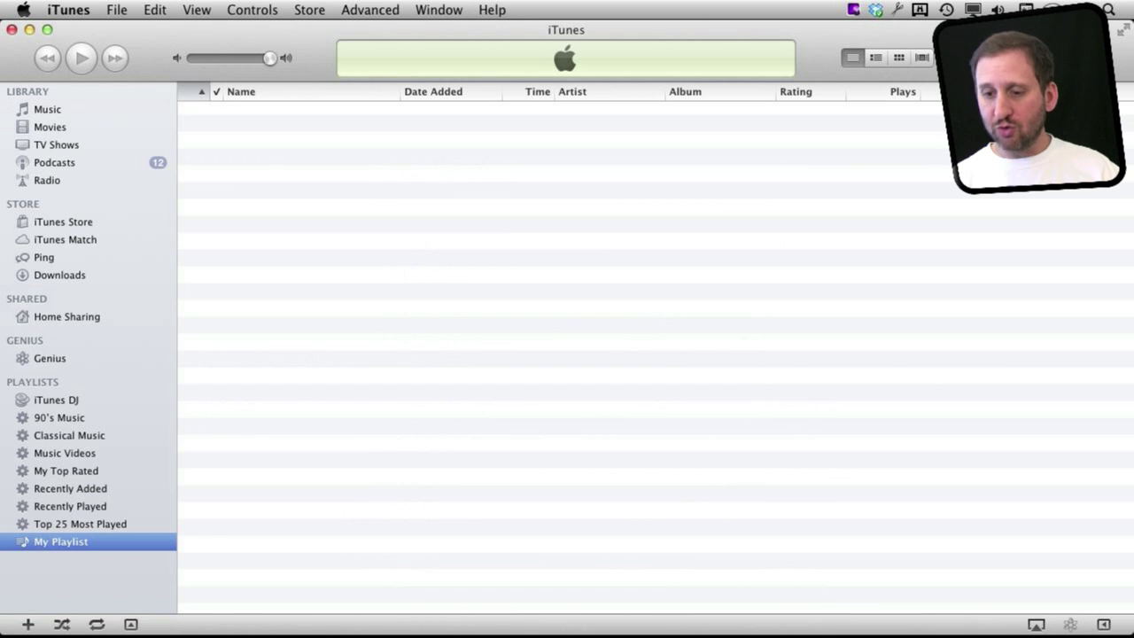
Step: Add the songs Drive My Car and Live It Up from the music library to My Playlist and show its contents
{"action": "left_click", "coordinate": [48, 110]}
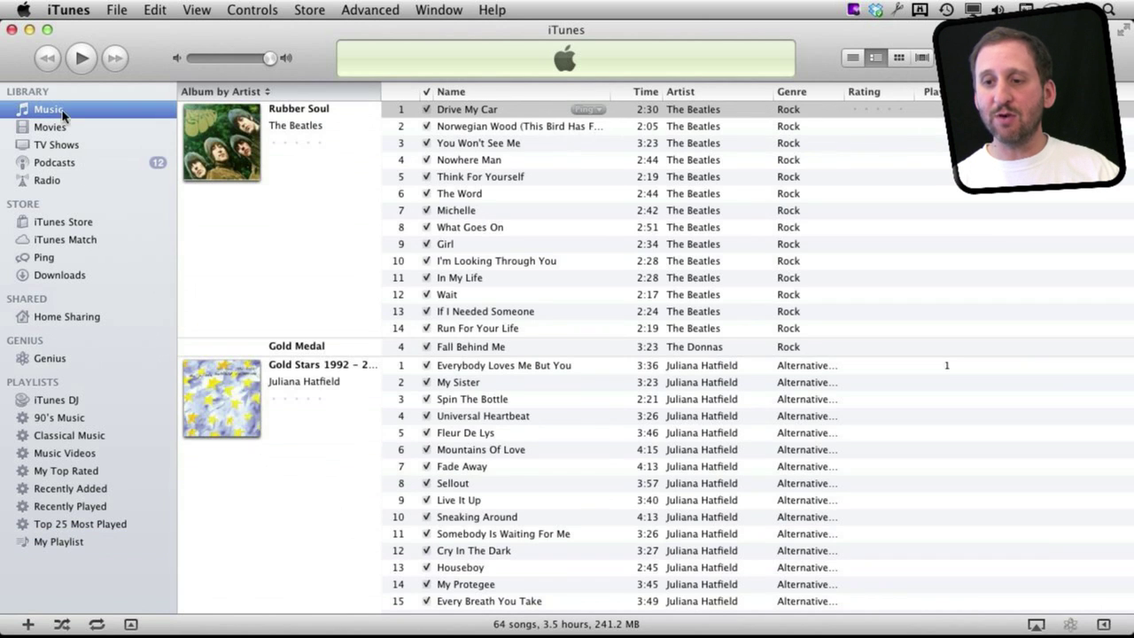
{"action": "left_click", "coordinate": [401, 112]}
{"action": "left_click_drag", "start_coordinate": [401, 112], "coordinate": [46, 542]}
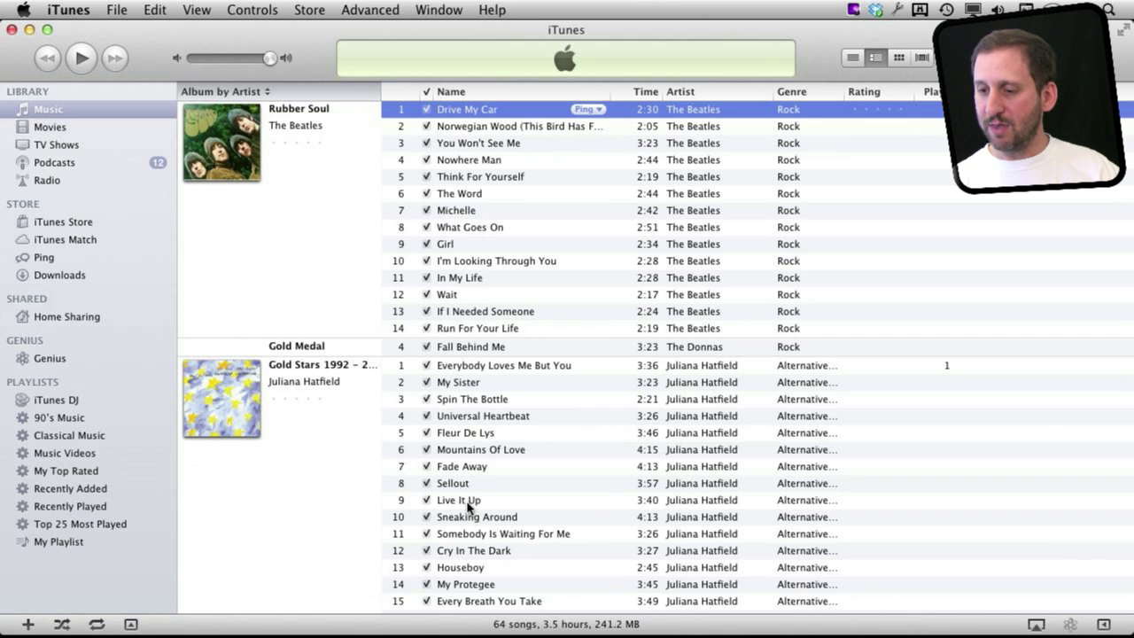
{"action": "left_click_drag", "start_coordinate": [468, 501], "coordinate": [55, 544]}
{"action": "left_click", "coordinate": [55, 542]}
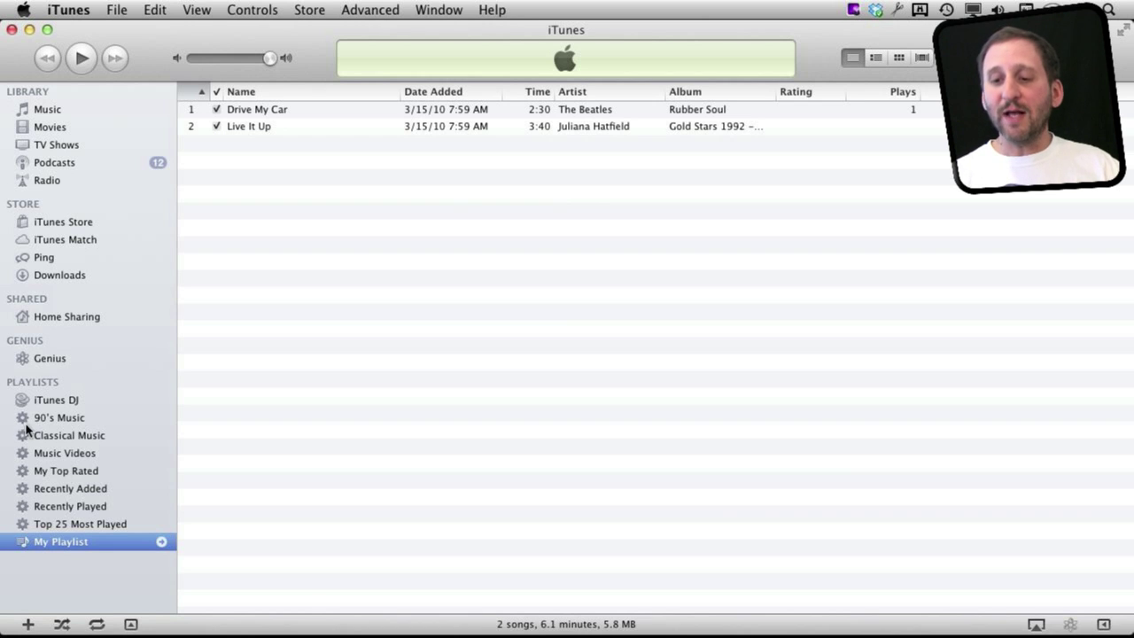
Step: Examine the Recently Played smart playlist's songs, its matching rules and the selection orders available for limiting items, leaving the settings as they are
{"action": "left_click", "coordinate": [65, 509]}
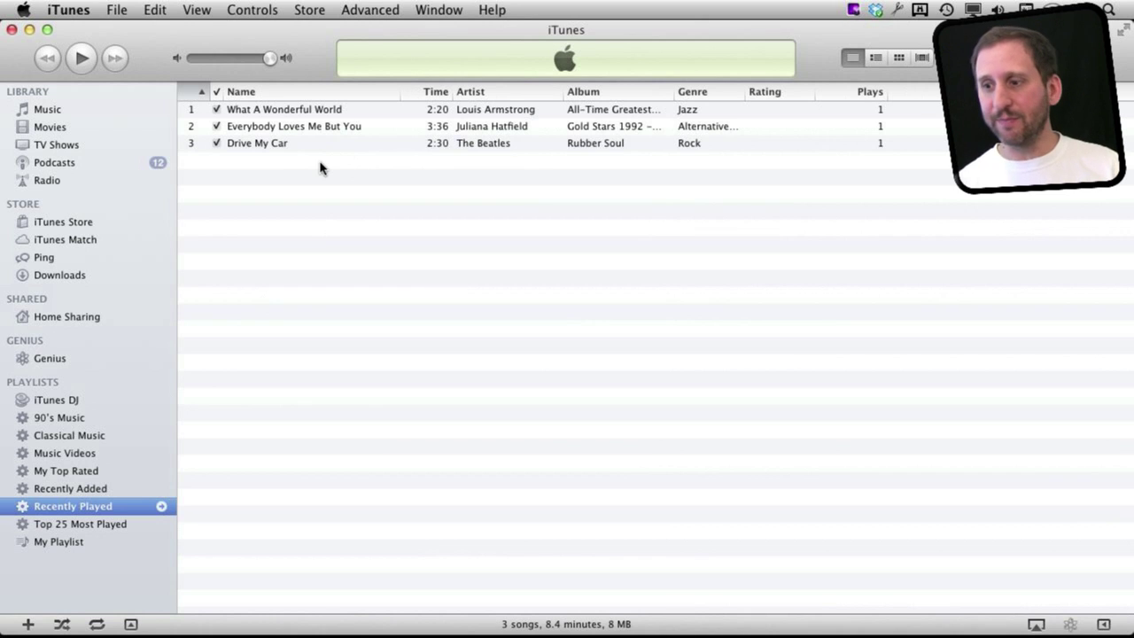
{"action": "right_click", "coordinate": [49, 510]}
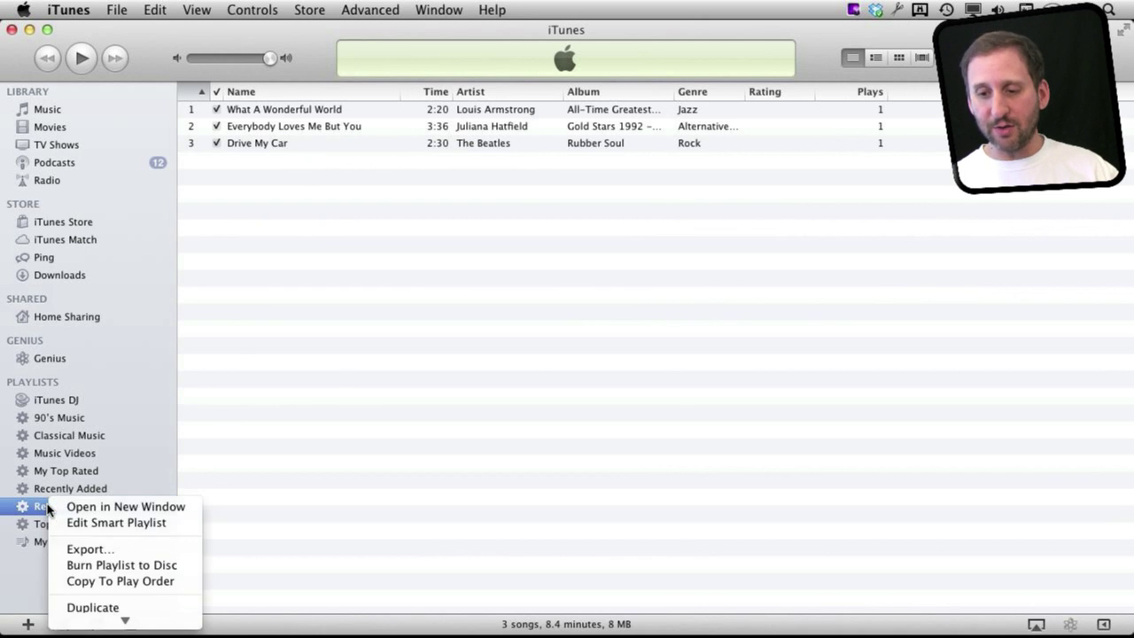
{"action": "left_click", "coordinate": [91, 522]}
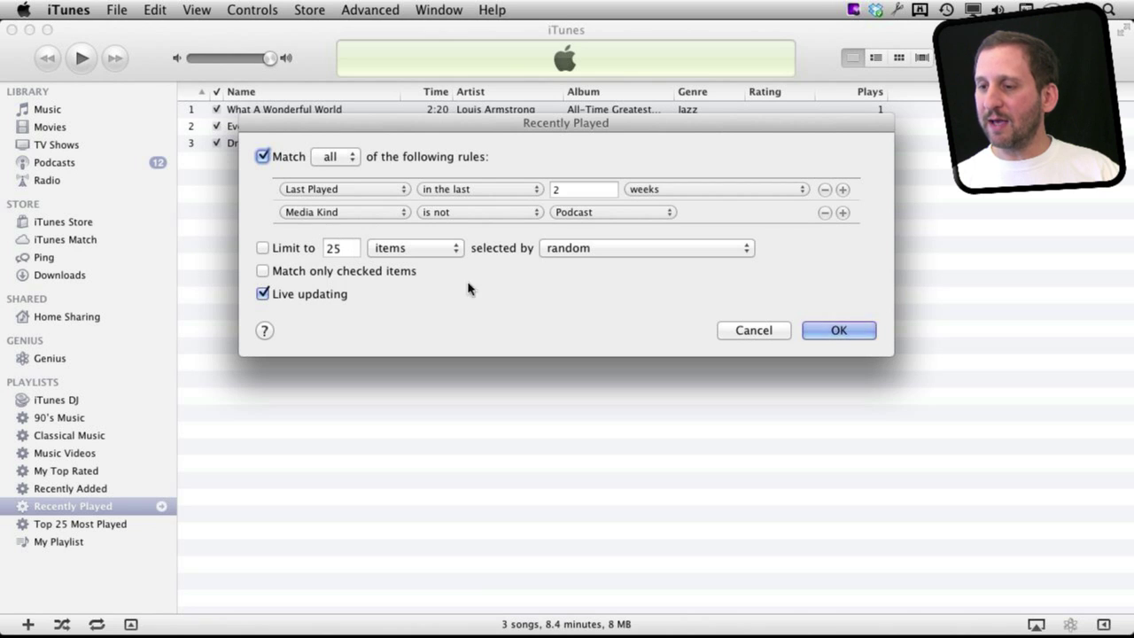
{"action": "left_click", "coordinate": [584, 251]}
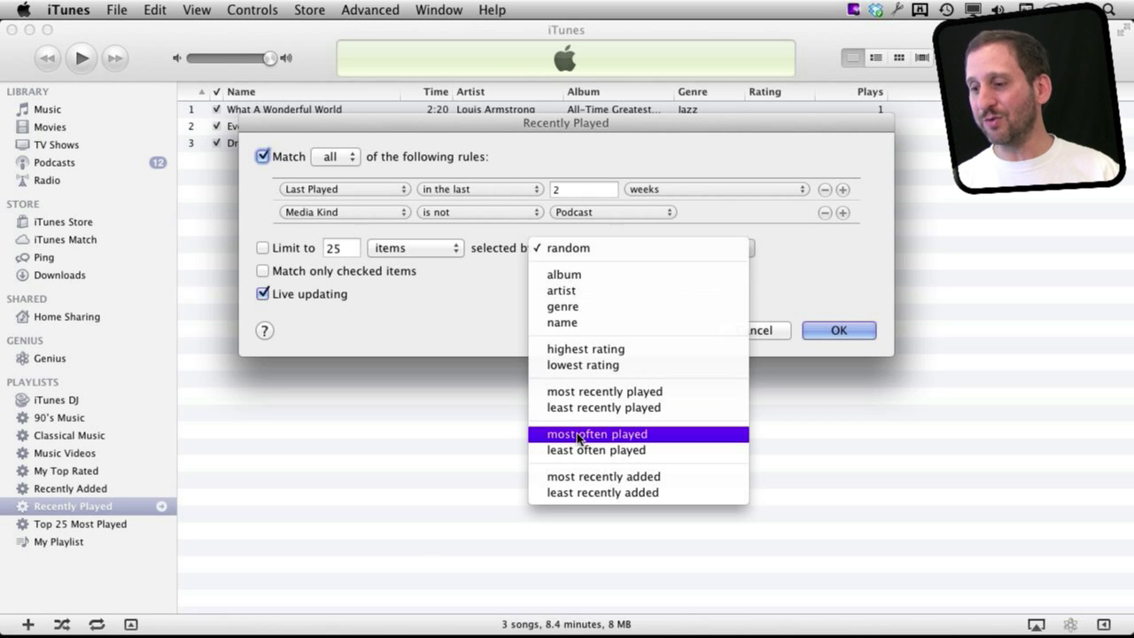
{"action": "left_click", "coordinate": [434, 311]}
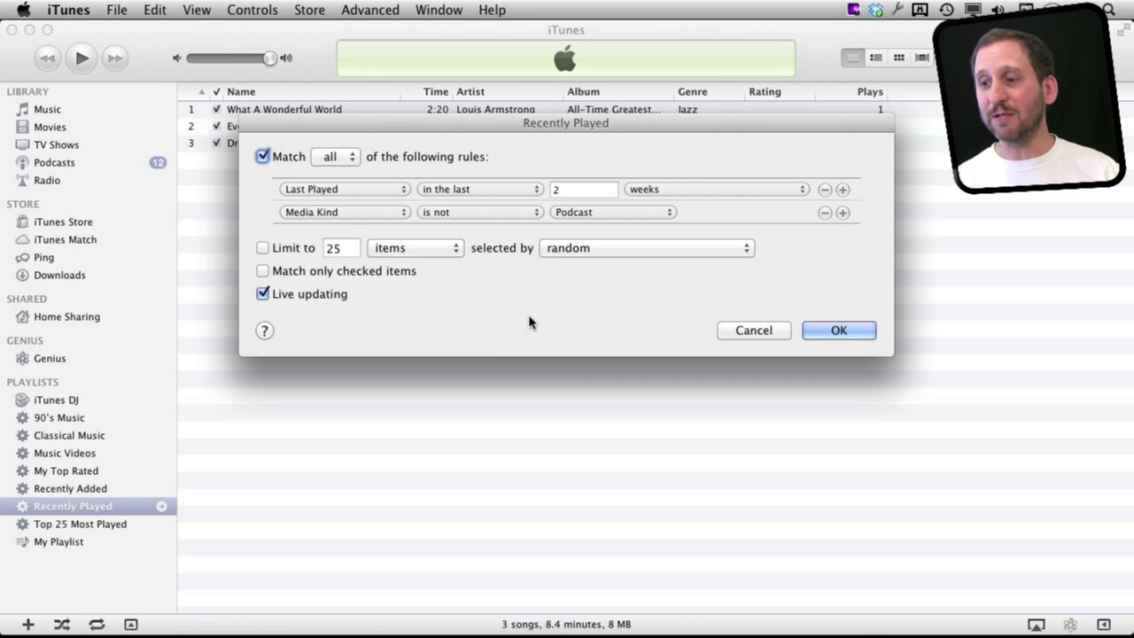
{"action": "left_click", "coordinate": [823, 333]}
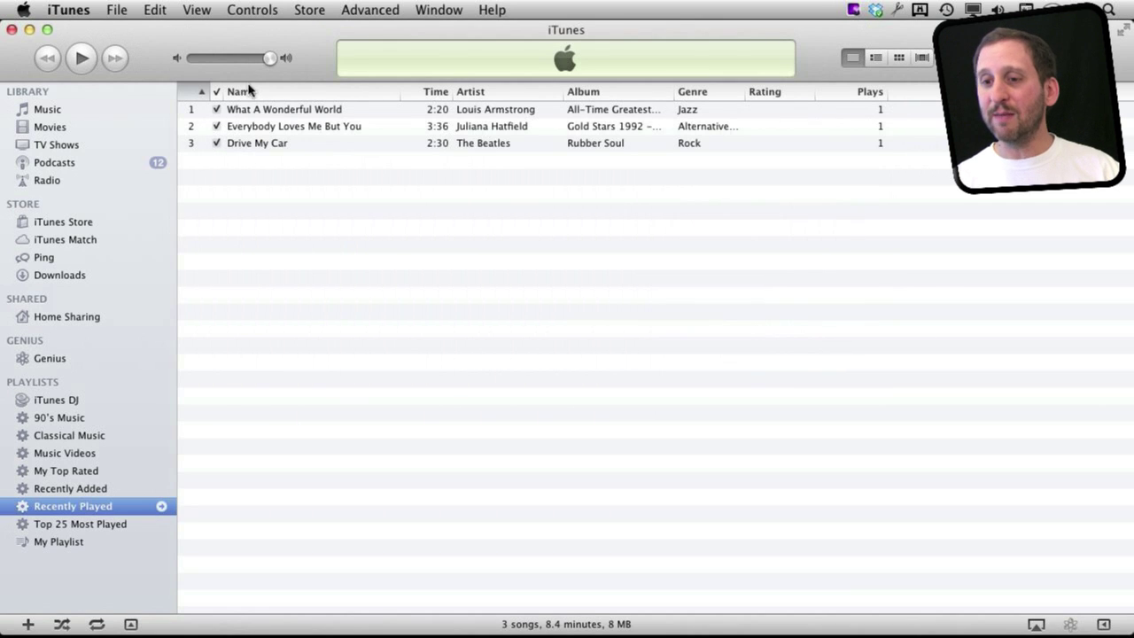
Step: Play Fall Behind Me from the music library, skipping to its last seconds, and check the Recently Played playlist
{"action": "left_click", "coordinate": [49, 109]}
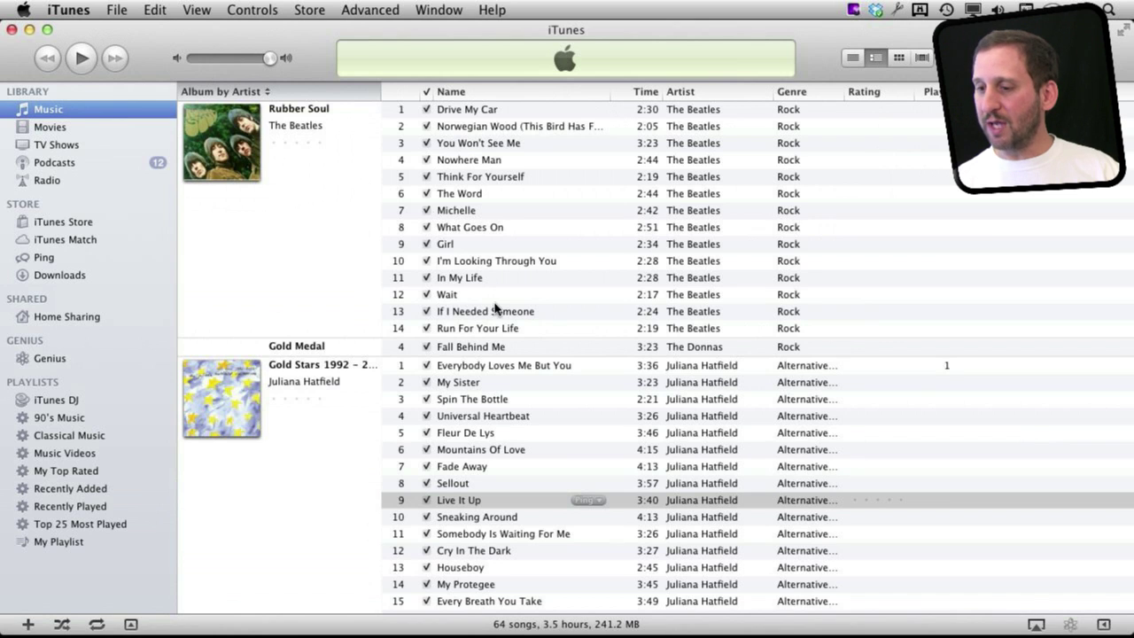
{"action": "double_click", "coordinate": [466, 347]}
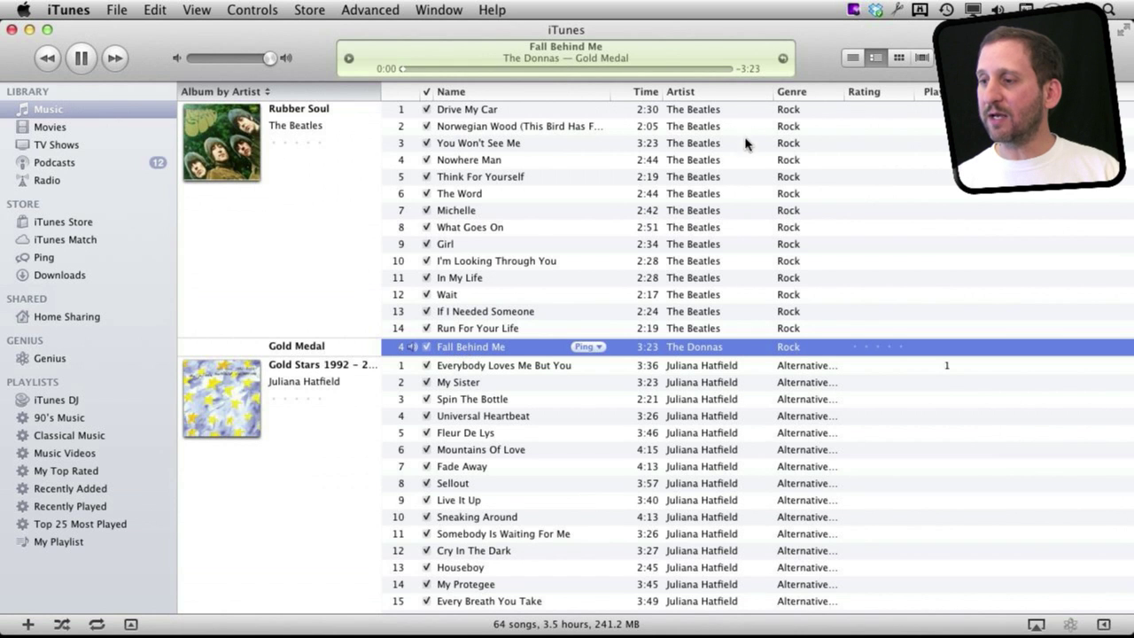
{"action": "left_click", "coordinate": [725, 69]}
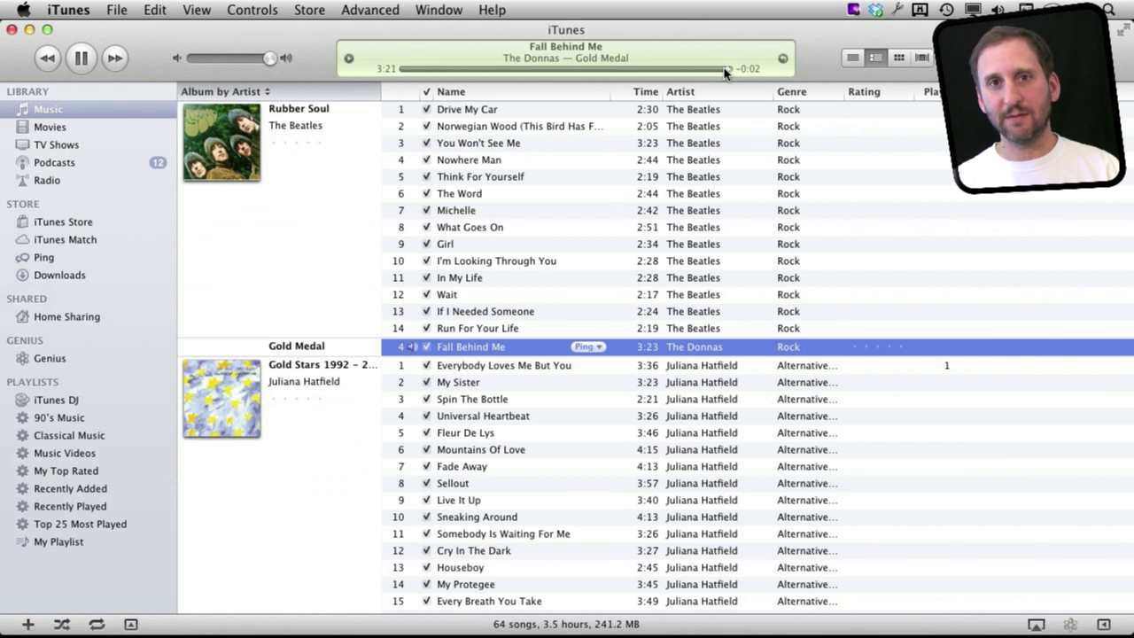
{"action": "key", "text": "space"}
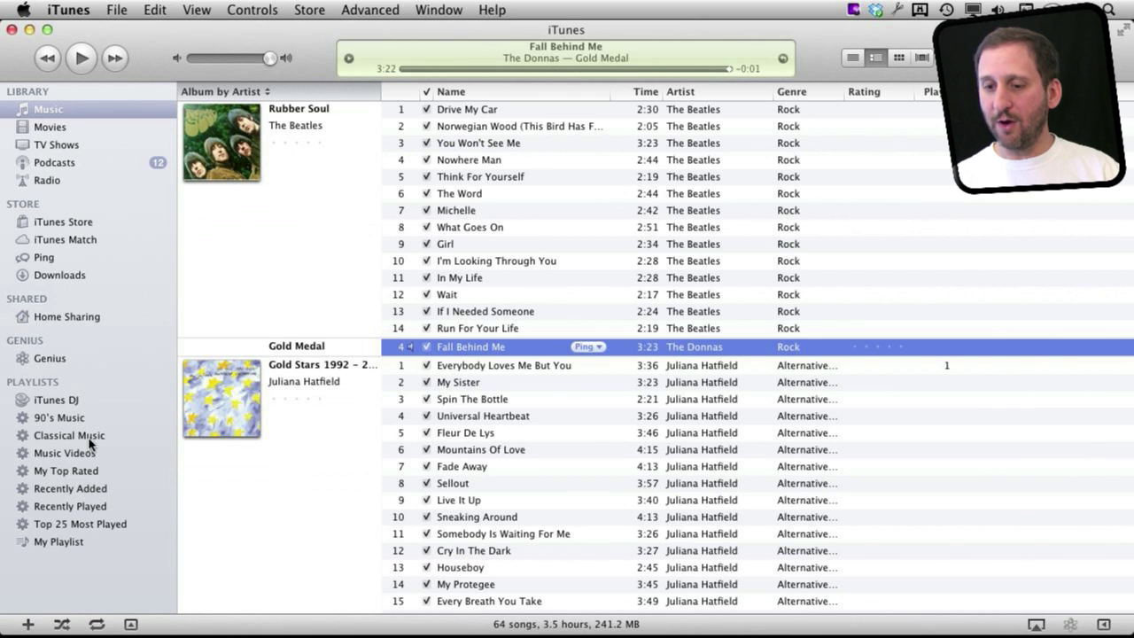
{"action": "left_click", "coordinate": [53, 508]}
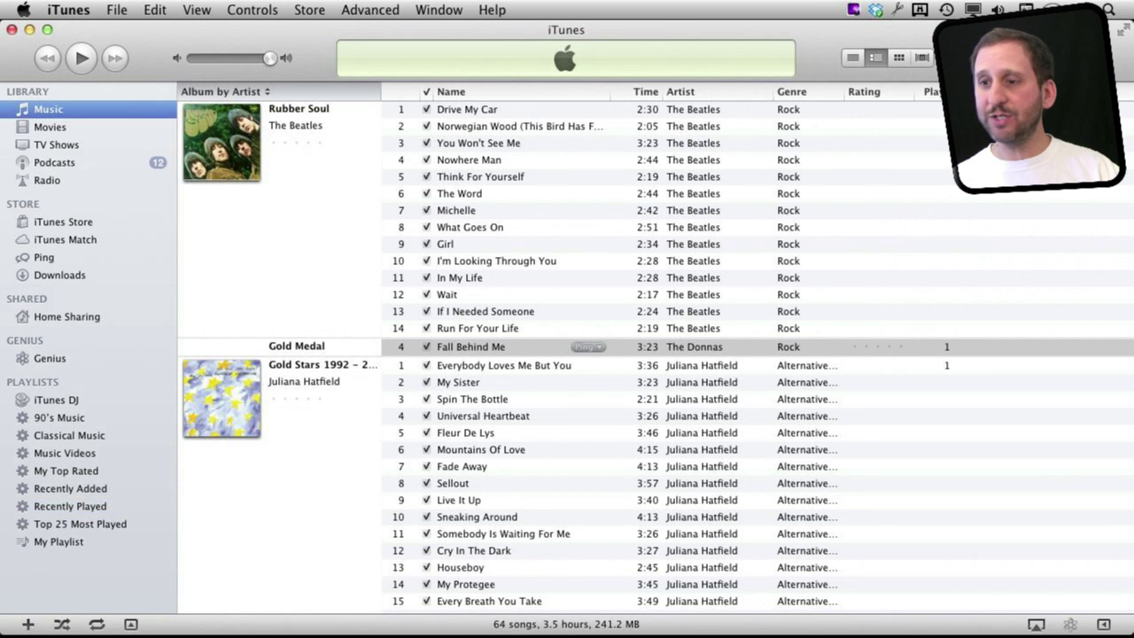
Step: Start a new smart playlist with the rule Artist contains "Beatles"
{"action": "left_click", "coordinate": [116, 9]}
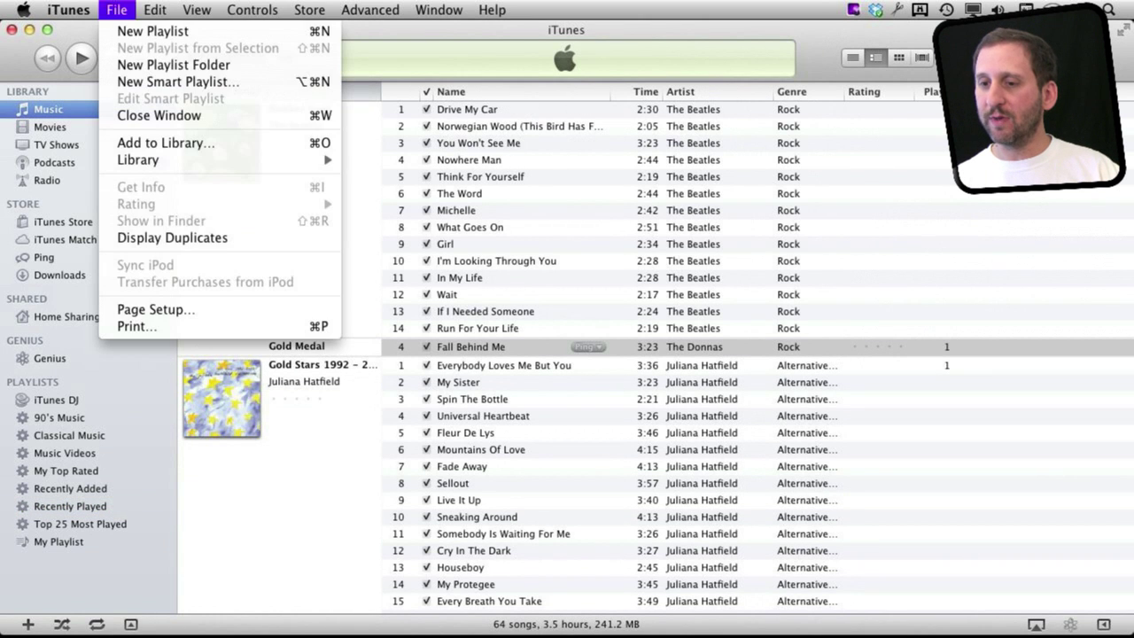
{"action": "left_click", "coordinate": [146, 81]}
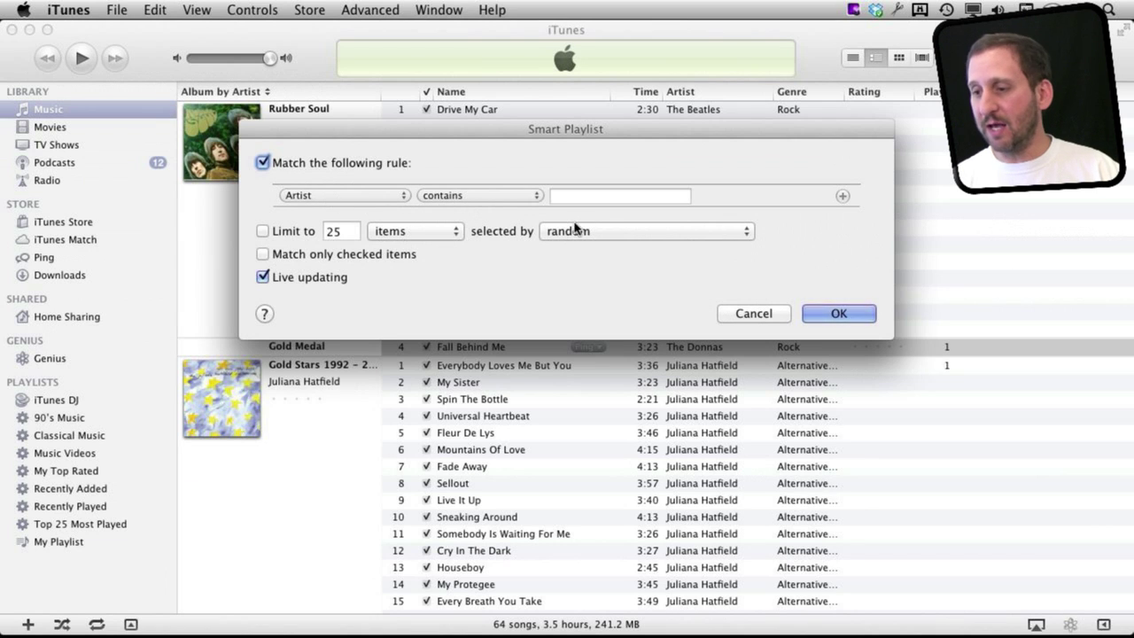
{"action": "left_click", "coordinate": [609, 198]}
{"action": "type", "text": "Beatles"}
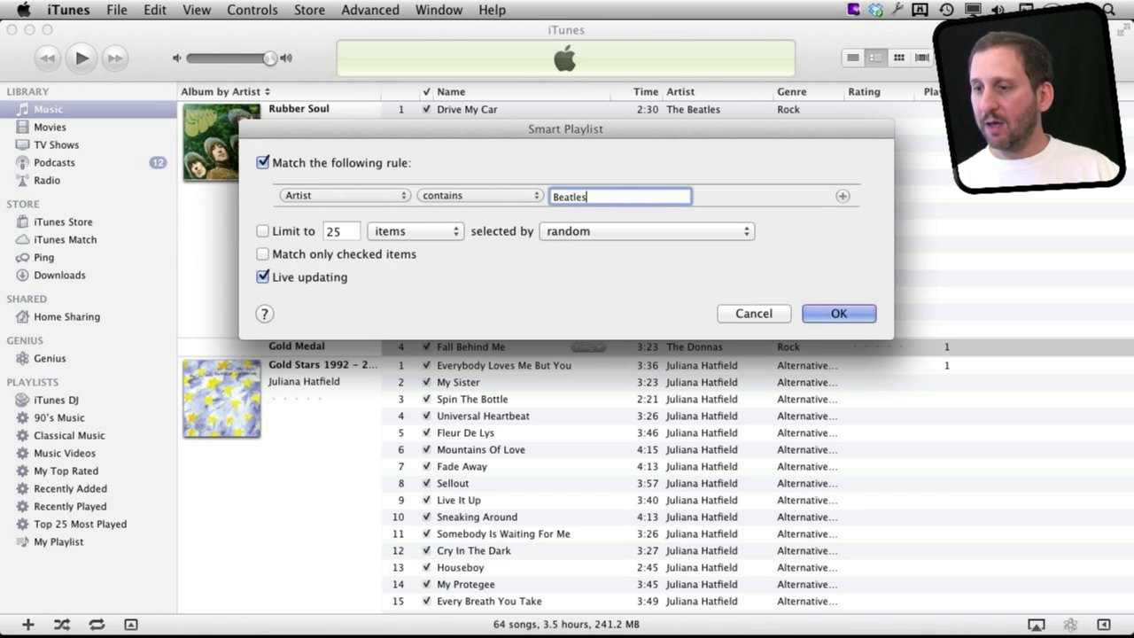
Step: Change the smart playlist rule to Name contains "Who"
{"action": "left_click", "coordinate": [377, 196]}
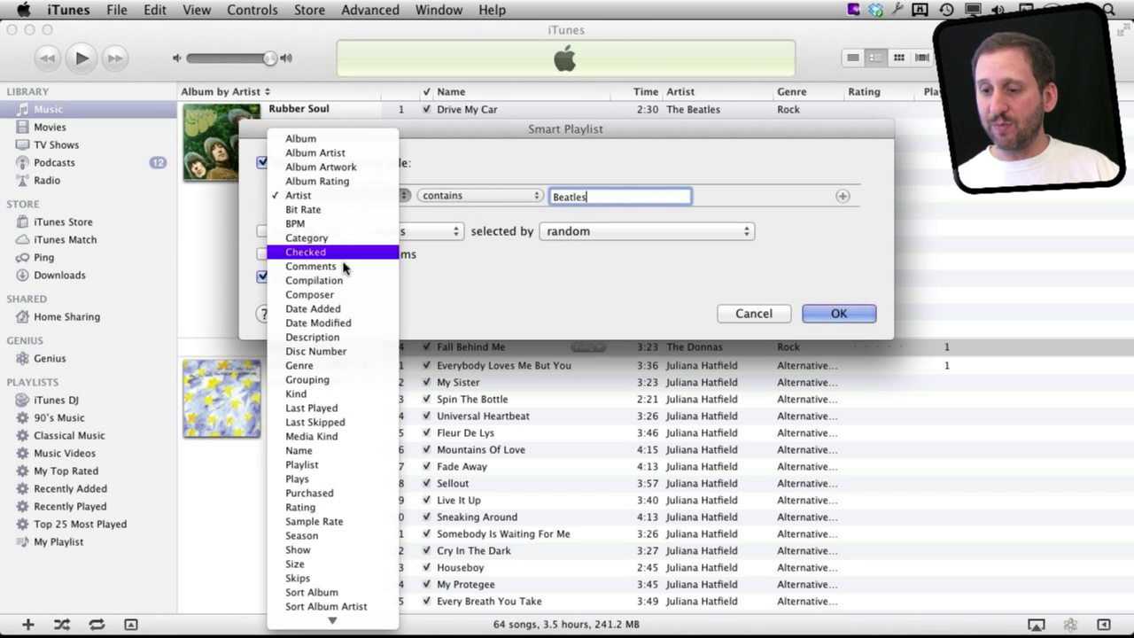
{"action": "left_click", "coordinate": [317, 451]}
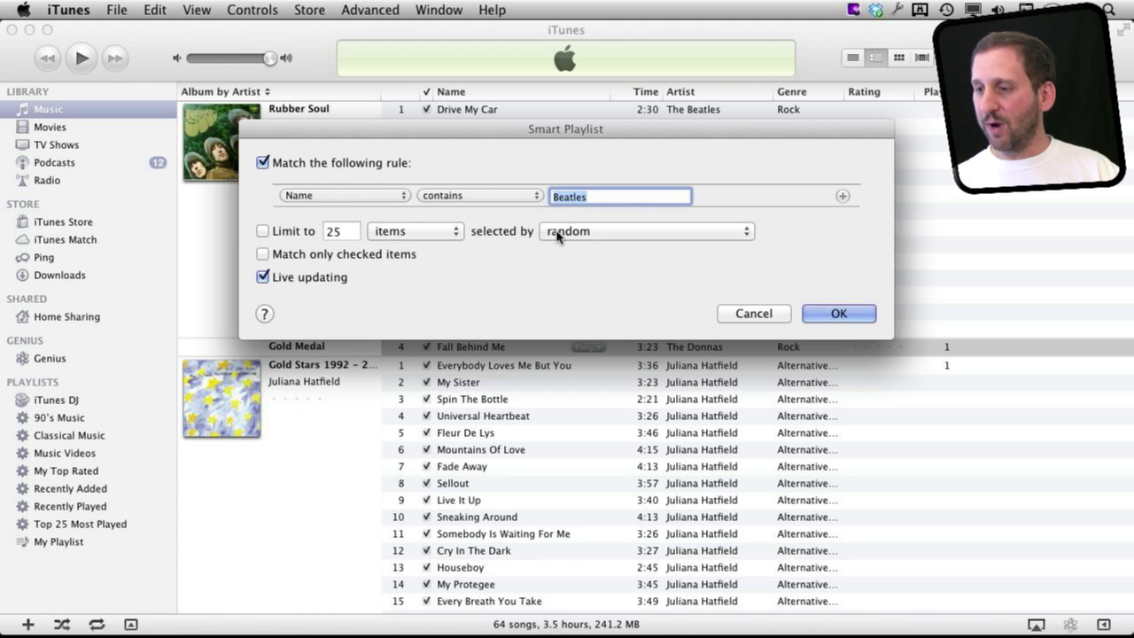
{"action": "key", "text": "BackSpace"}
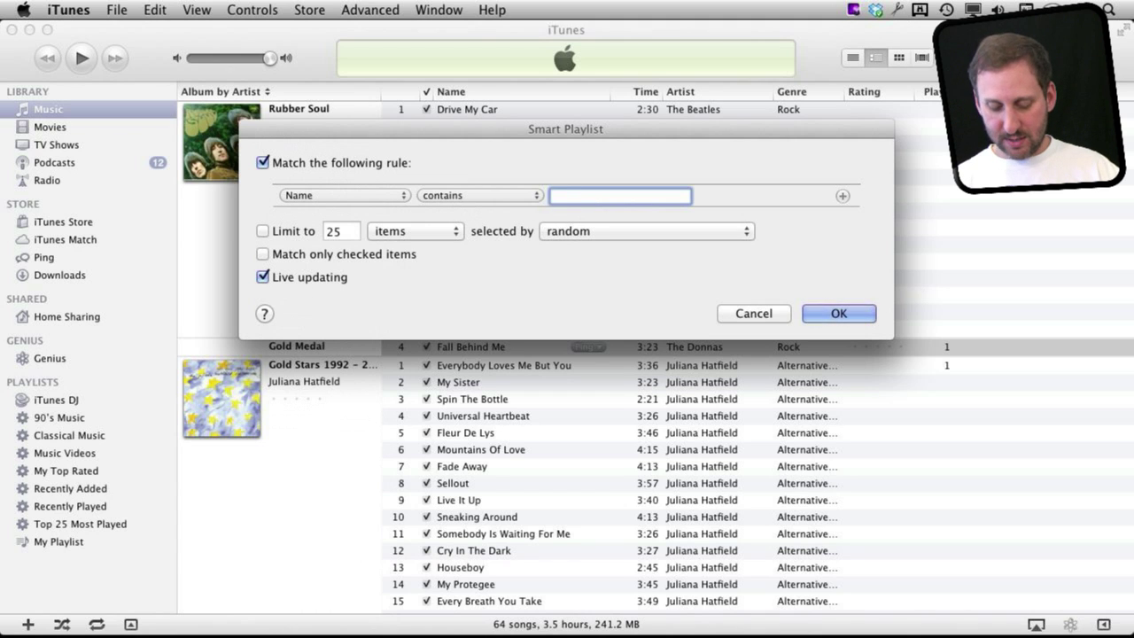
{"action": "type", "text": "Who"}
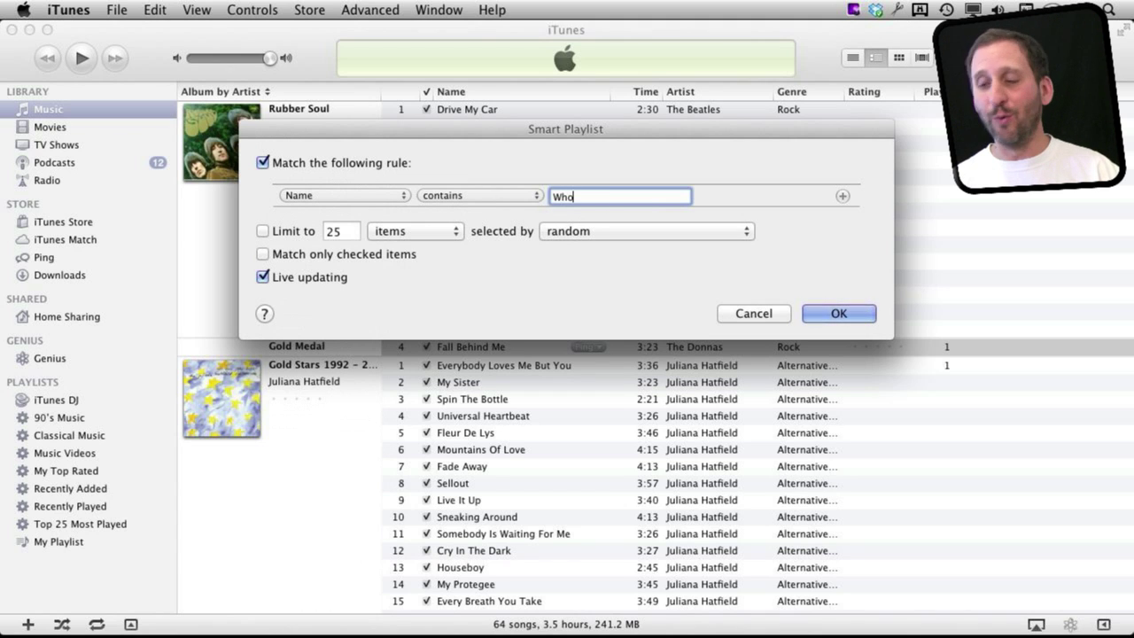
Step: Switch the smart playlist rule's criterion to Year
{"action": "left_click", "coordinate": [363, 197]}
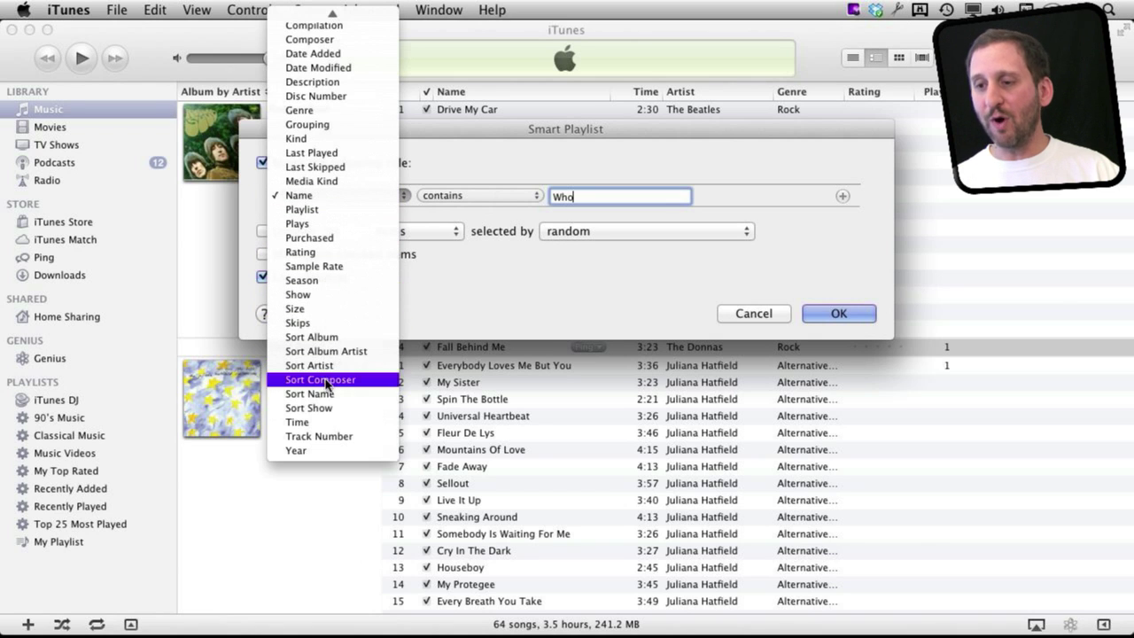
{"action": "mouse_move", "coordinate": [345, 16]}
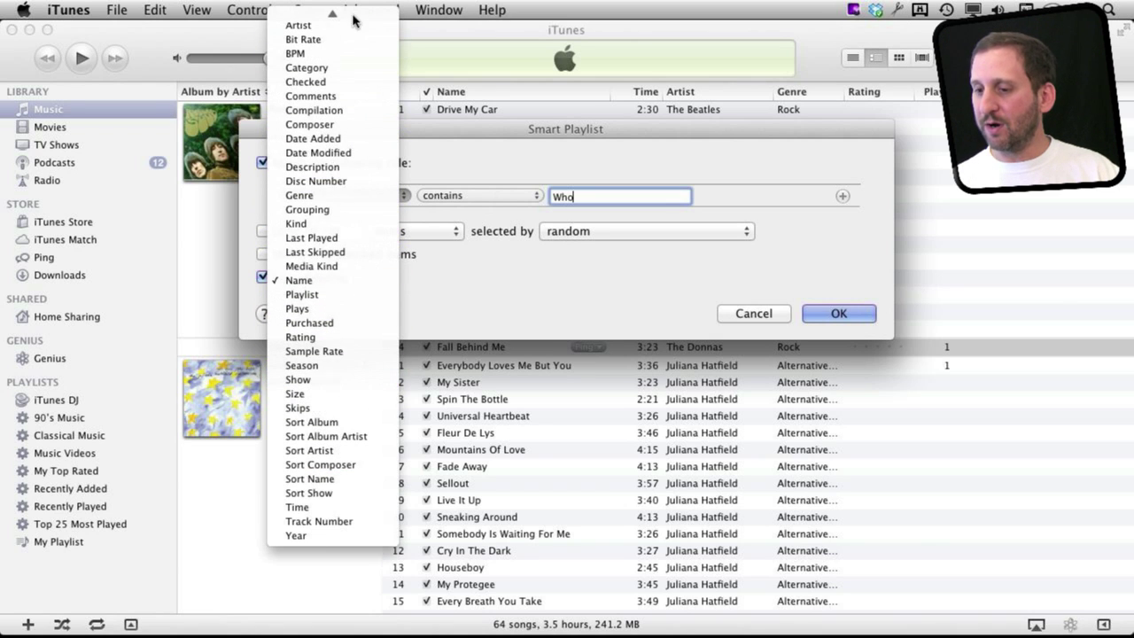
{"action": "left_click", "coordinate": [292, 564]}
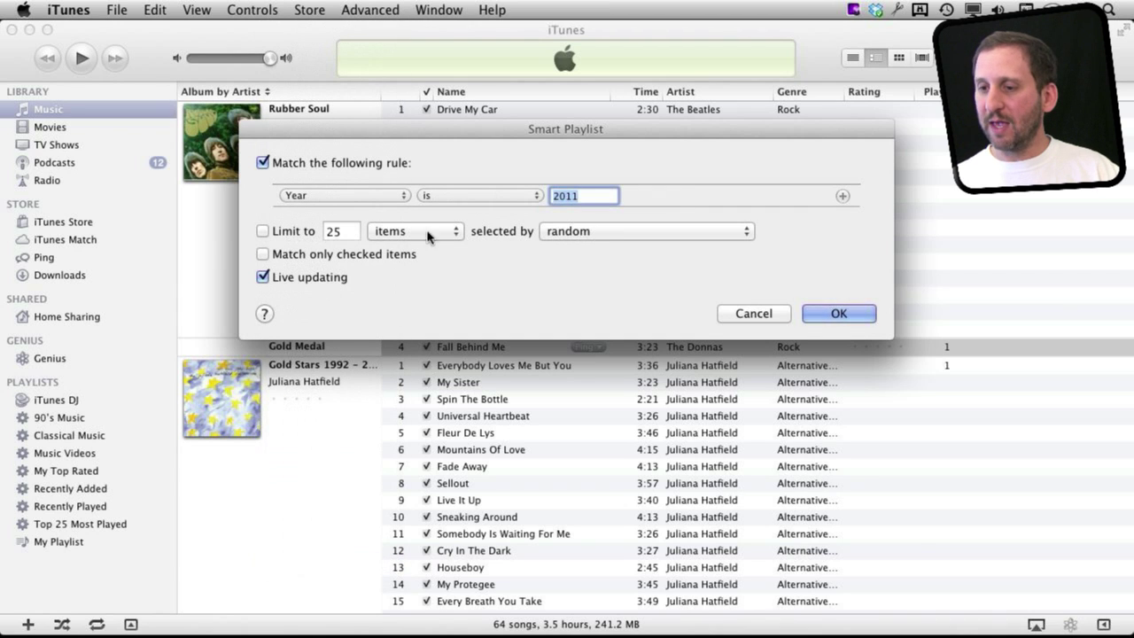
Step: Set the smart playlist's rule to Genre is "Rock"
{"action": "left_click", "coordinate": [370, 195]}
{"action": "mouse_move", "coordinate": [378, 25]}
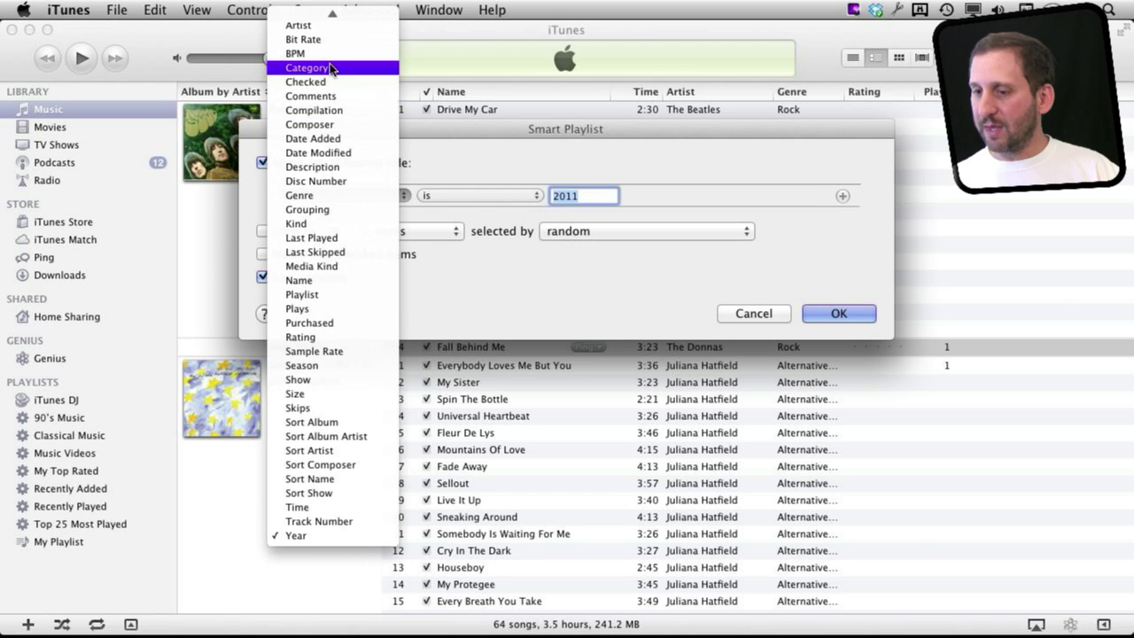
{"action": "left_click", "coordinate": [321, 196]}
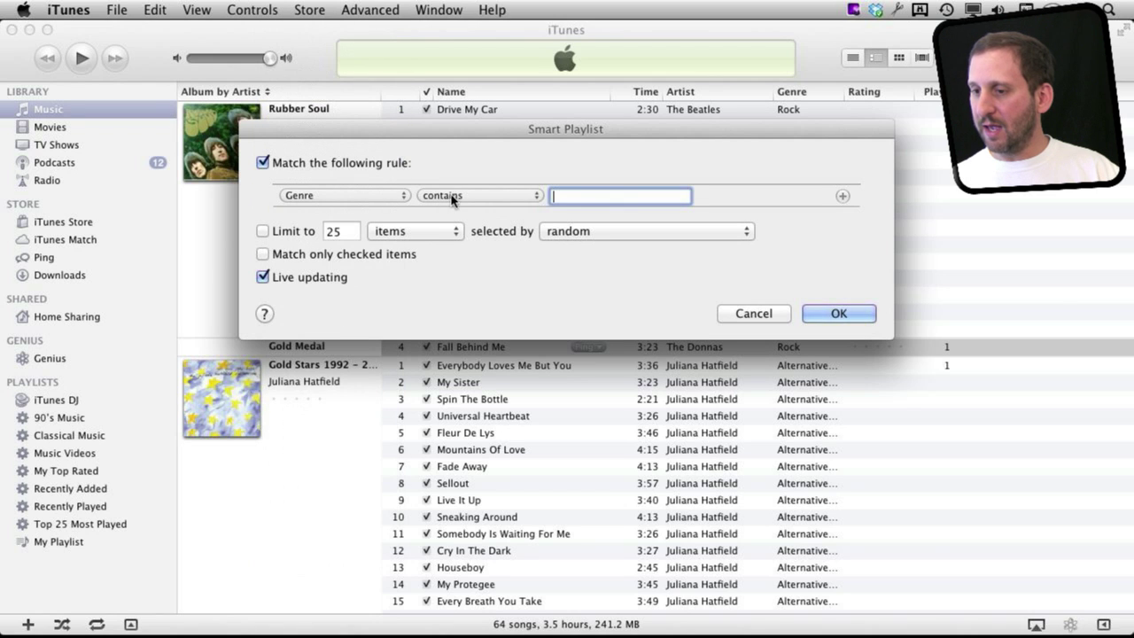
{"action": "left_click", "coordinate": [511, 196]}
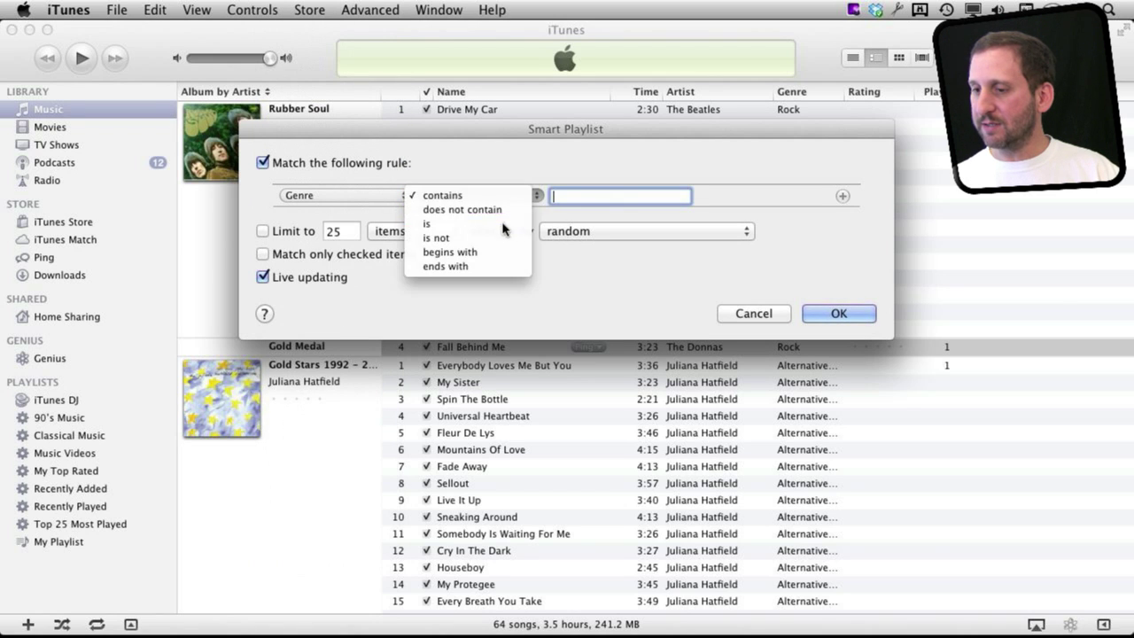
{"action": "left_click", "coordinate": [501, 222]}
{"action": "type", "text": "Rock"}
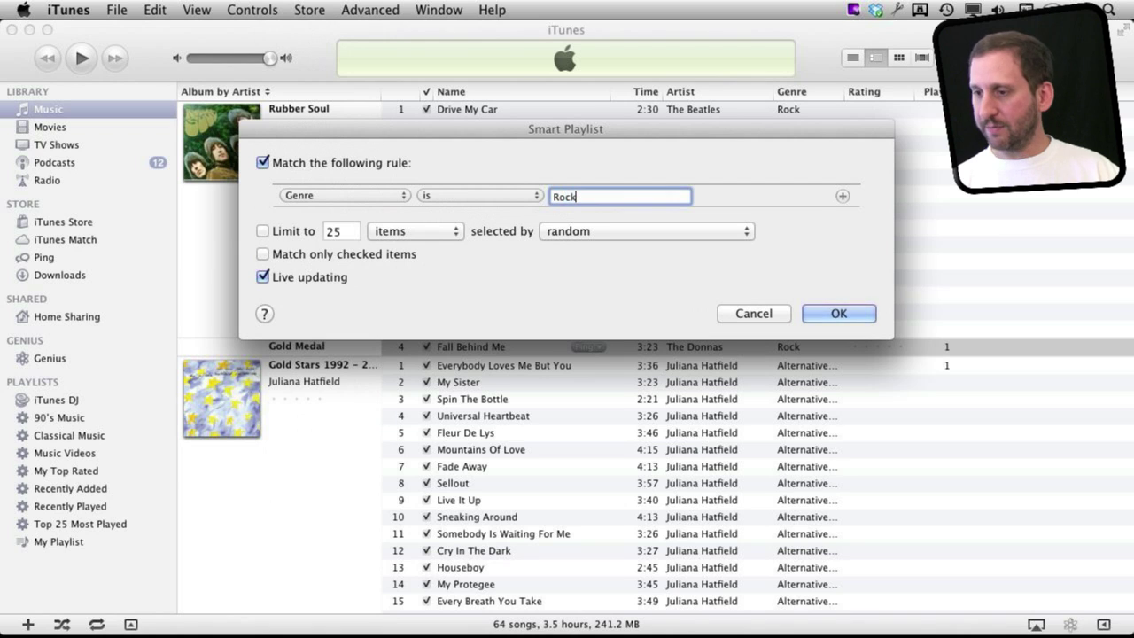
Step: Add a second rule to the smart playlist: Year is less than 2000
{"action": "left_click", "coordinate": [842, 197]}
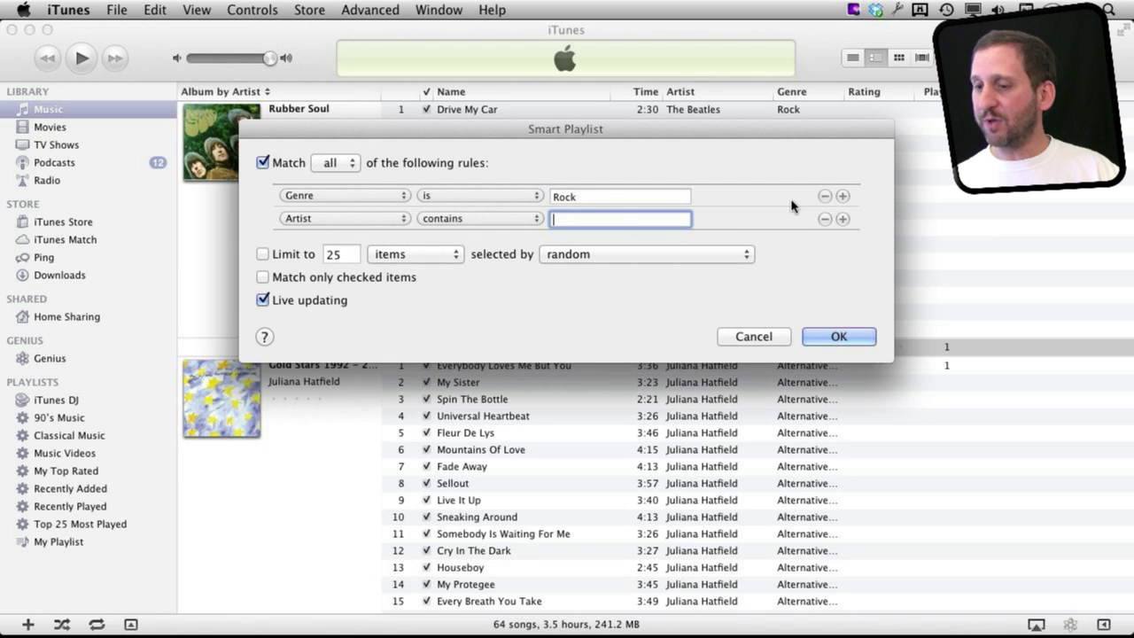
{"action": "left_click", "coordinate": [350, 218]}
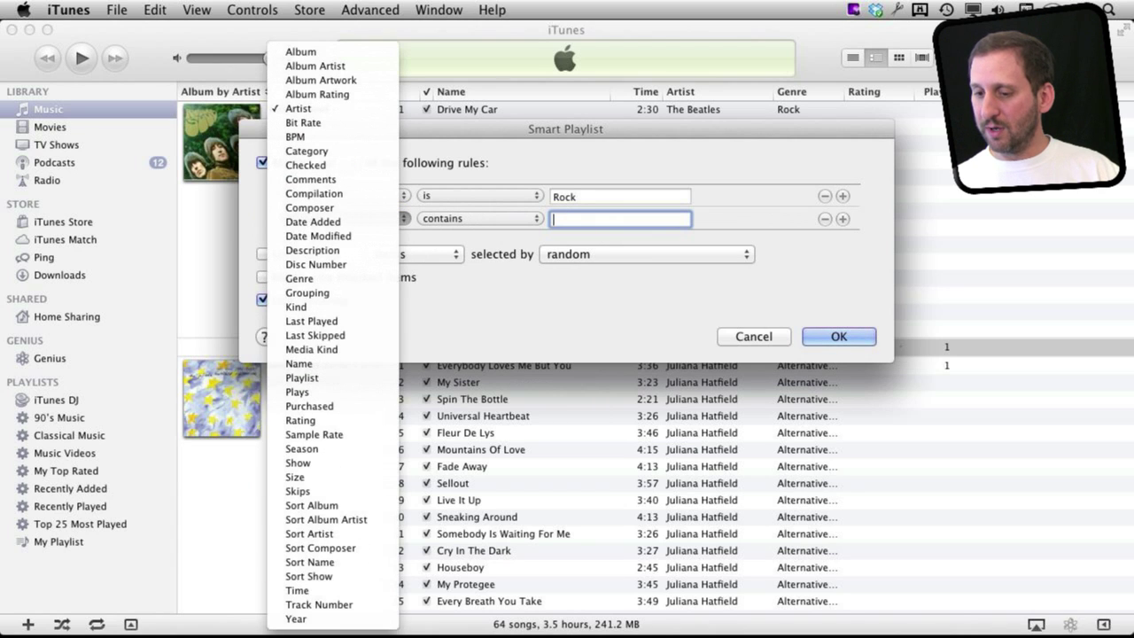
{"action": "left_click", "coordinate": [301, 618]}
{"action": "left_click", "coordinate": [483, 218]}
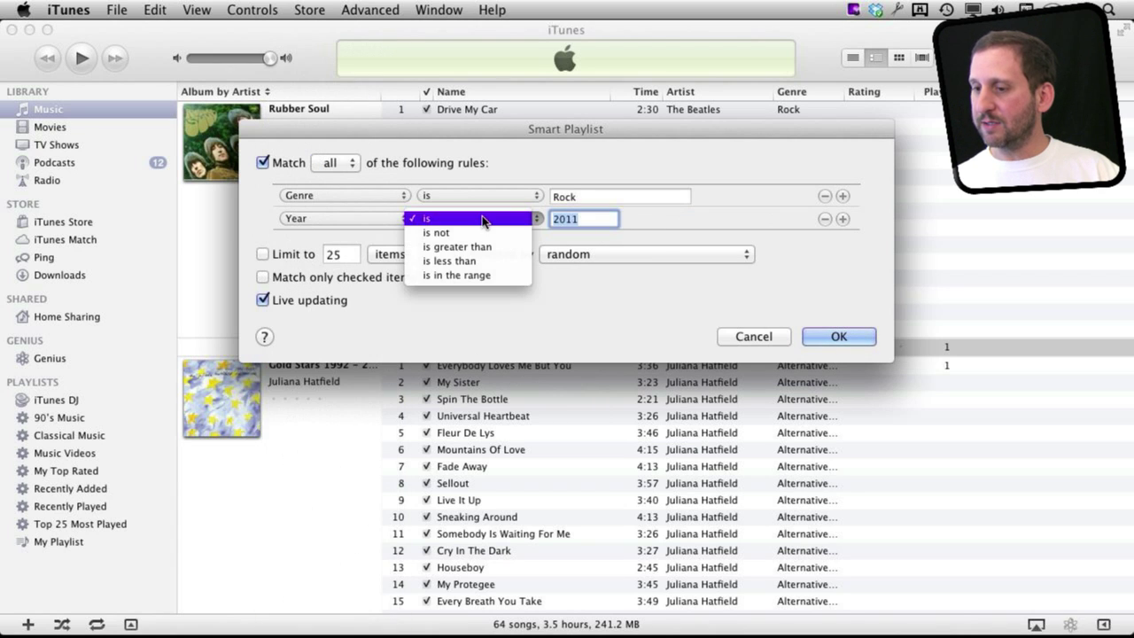
{"action": "left_click", "coordinate": [483, 260]}
{"action": "type", "text": "2"}
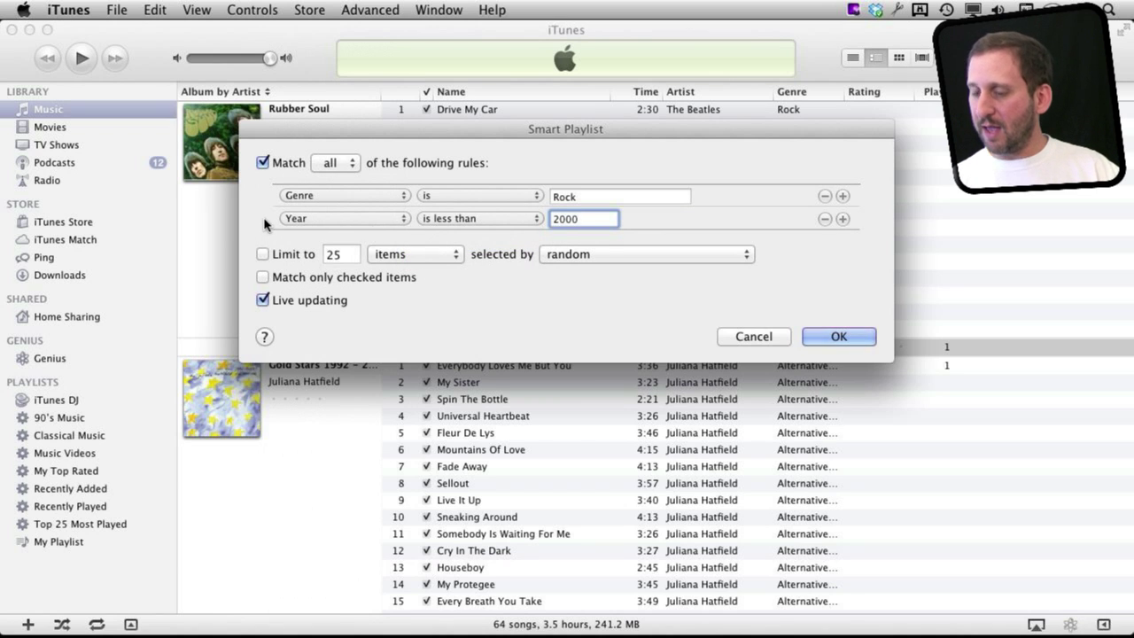
Step: Limit the smart playlist to 25 items selected by most recently added
{"action": "left_click", "coordinate": [262, 253]}
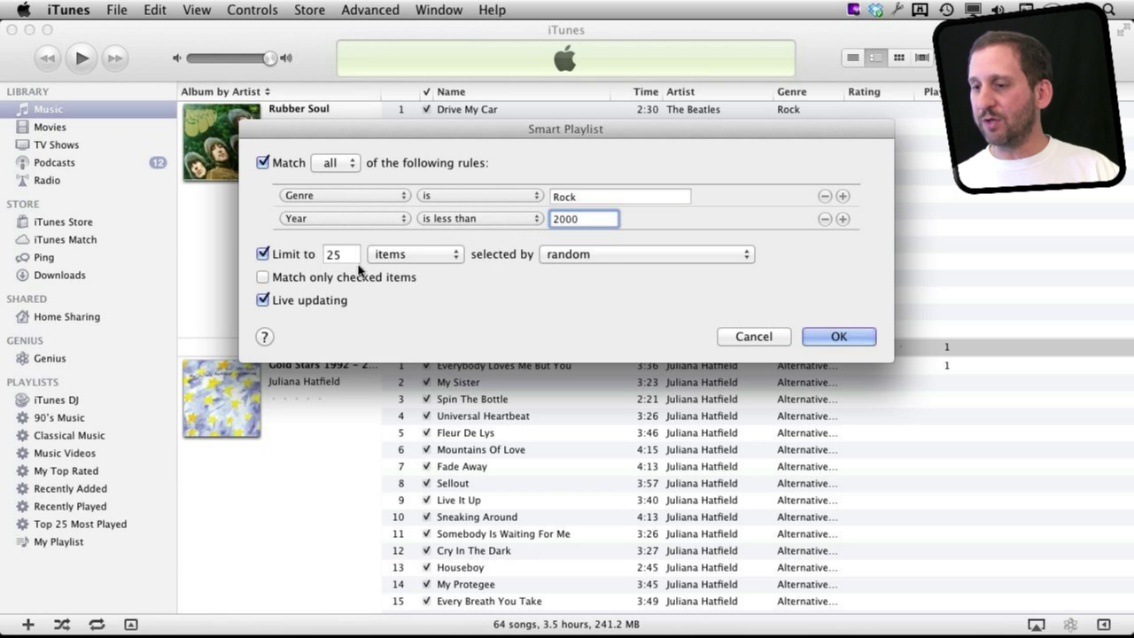
{"action": "left_click", "coordinate": [607, 257]}
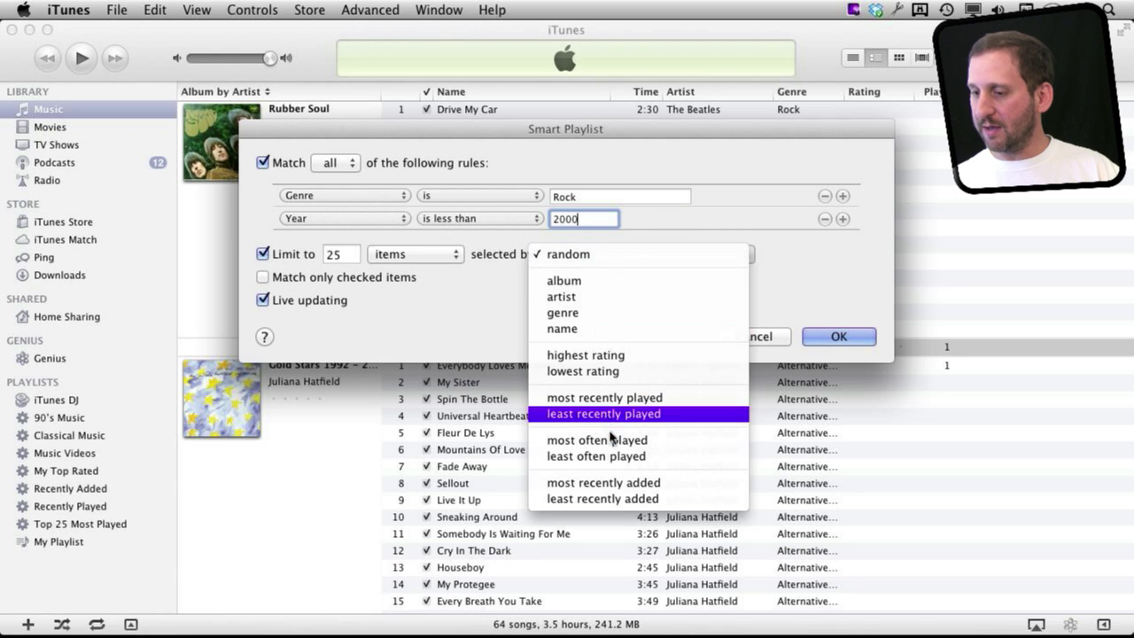
{"action": "left_click", "coordinate": [606, 483]}
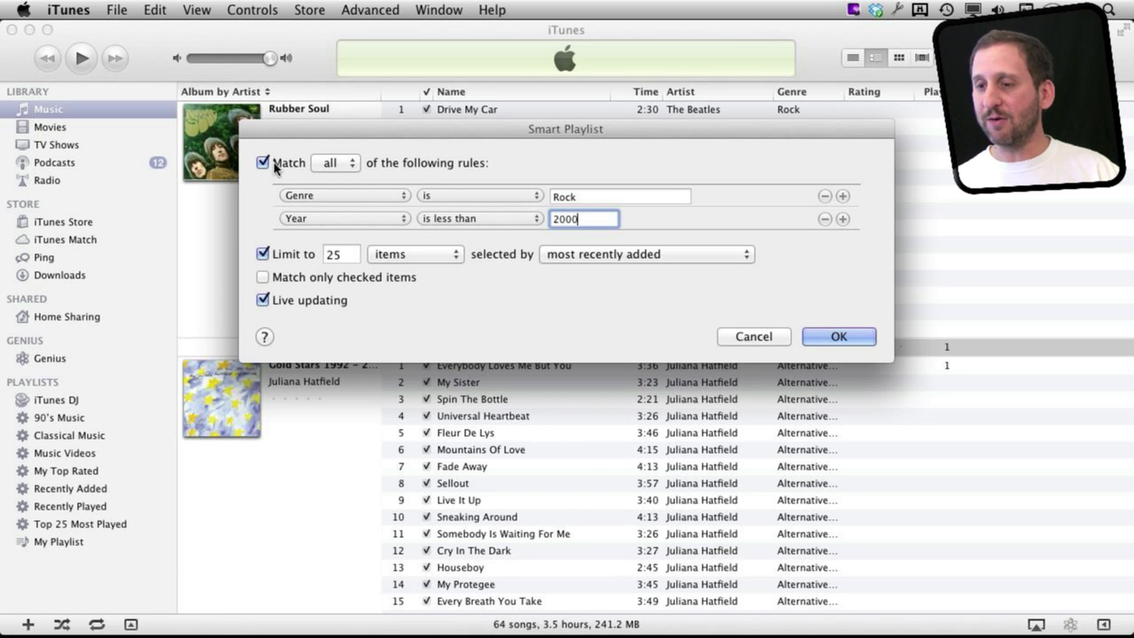
Step: Change the smart playlist's second rule to Genre is "Blues/R&B"
{"action": "left_click", "coordinate": [348, 171]}
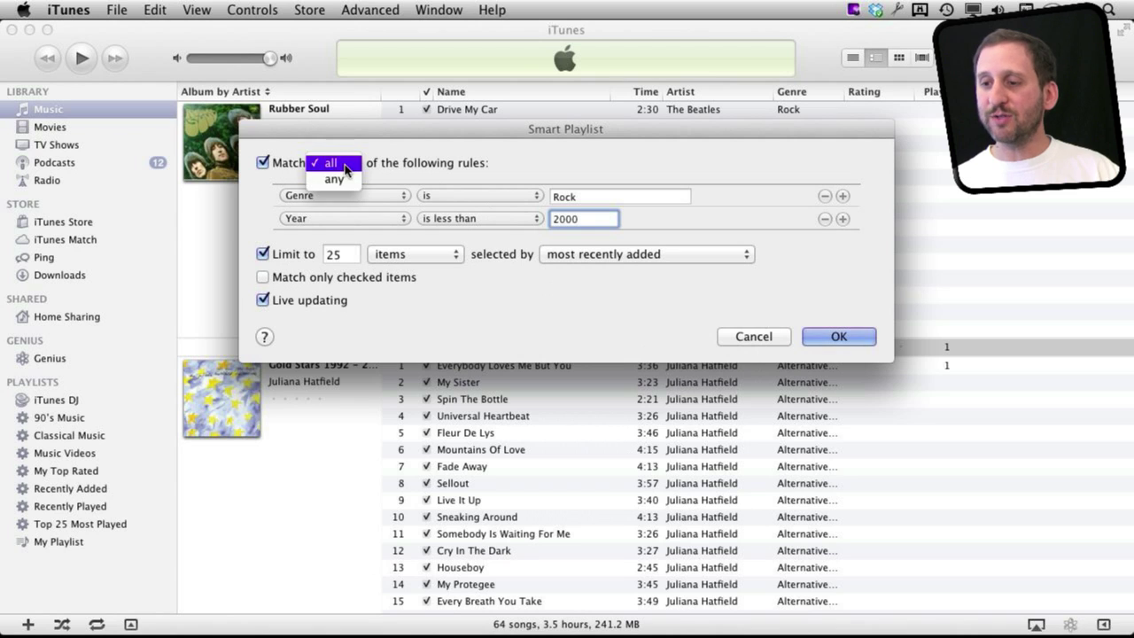
{"action": "left_click", "coordinate": [390, 155]}
{"action": "left_click", "coordinate": [383, 216]}
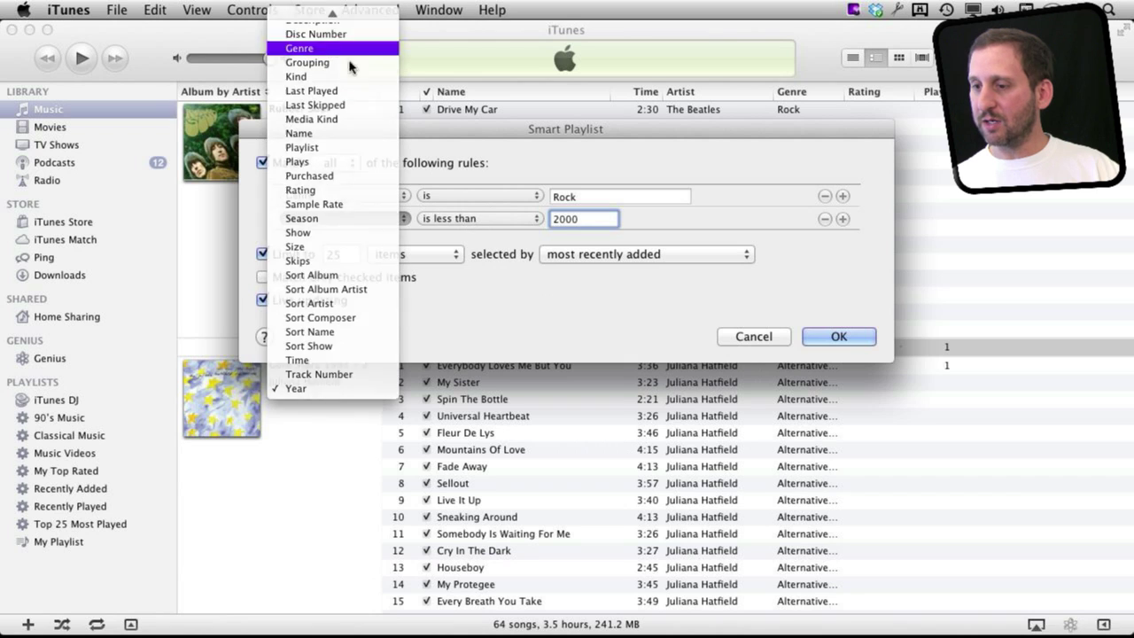
{"action": "left_click", "coordinate": [301, 48]}
{"action": "left_click", "coordinate": [478, 219]}
{"action": "left_click", "coordinate": [478, 247]}
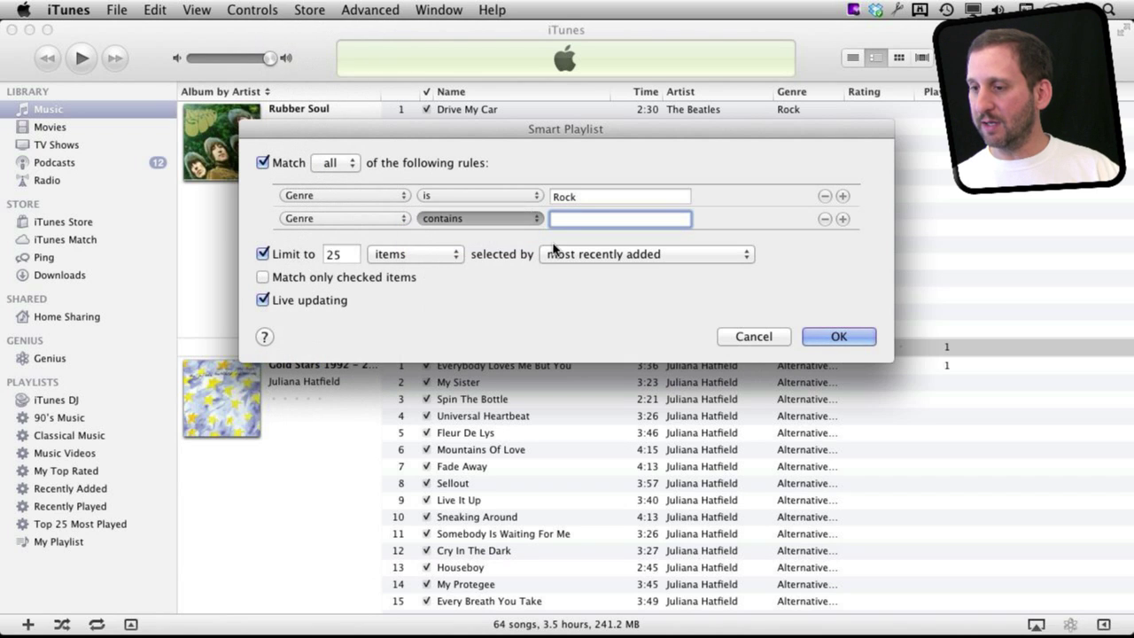
{"action": "type", "text": "Blues/R&B"}
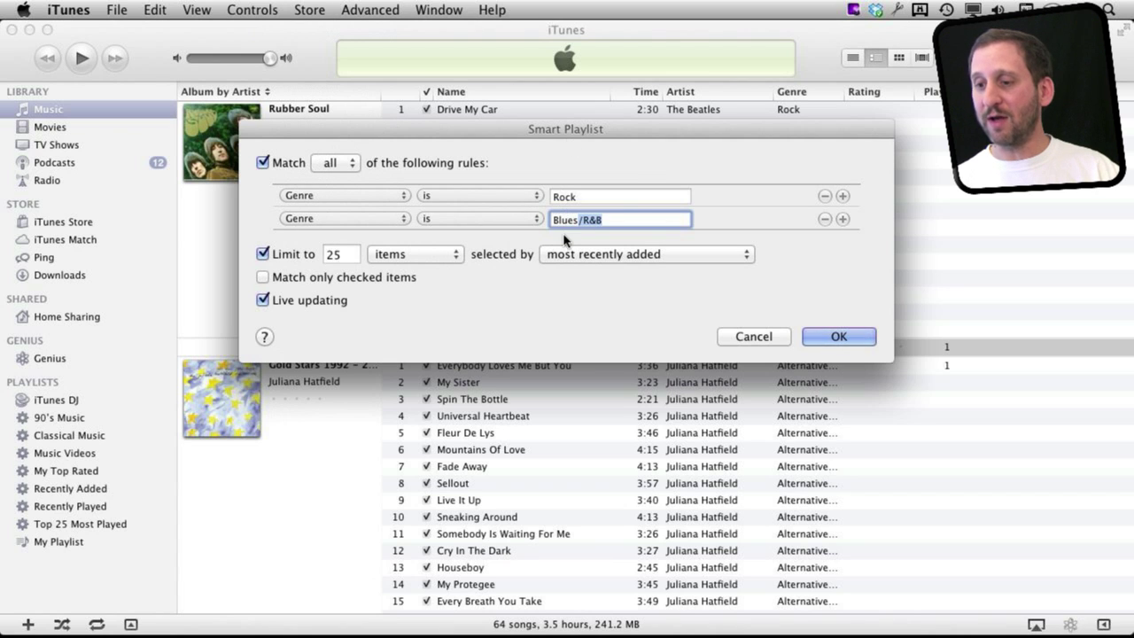
Step: Set the 25-item limit to select songs by random
{"action": "left_click", "coordinate": [575, 256]}
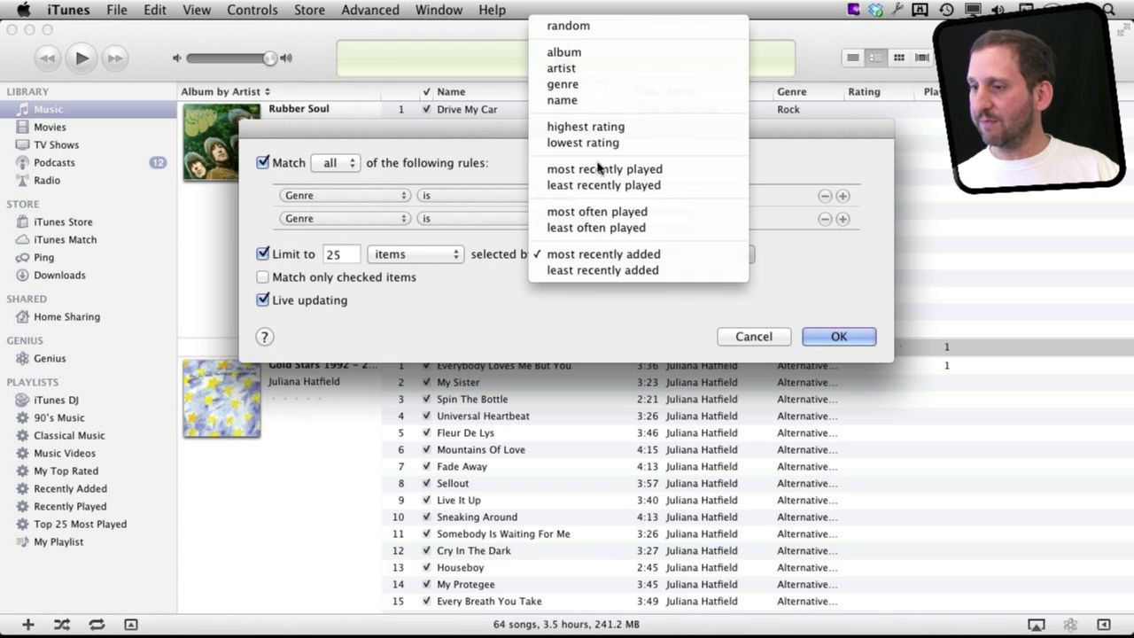
{"action": "left_click", "coordinate": [621, 28]}
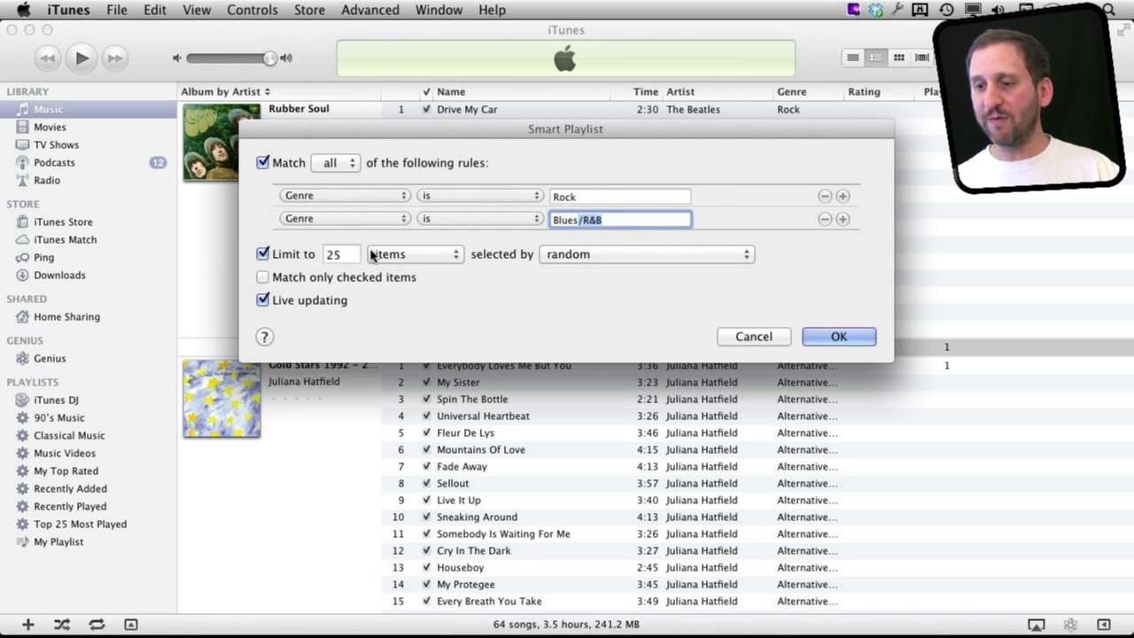